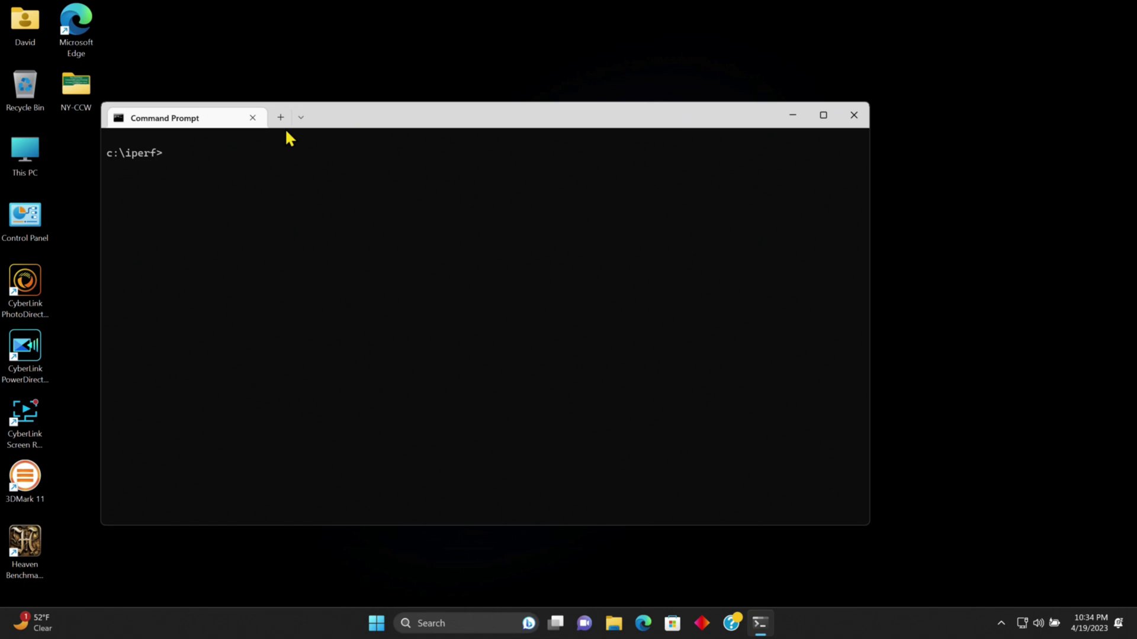
- Run iperf3 -c 172.16.1.205 twice for a baseline of about 945 Mbits/sec
type("iperf3 -c 172.16.1.205")
key("Return")
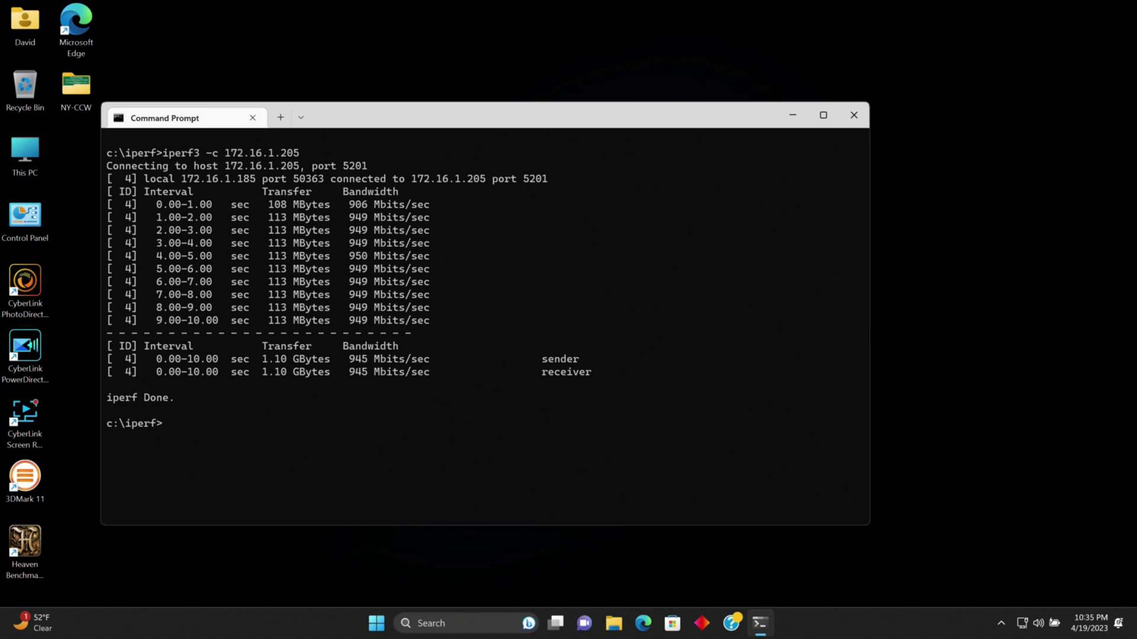
key("Up")
key("Return")
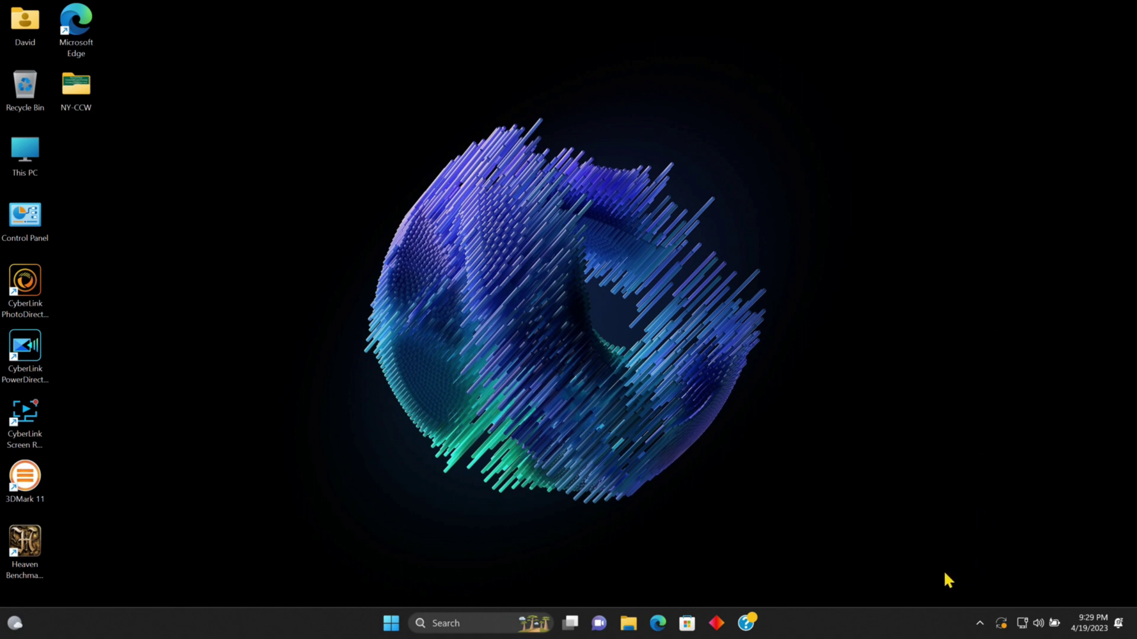
double_click(25, 155)
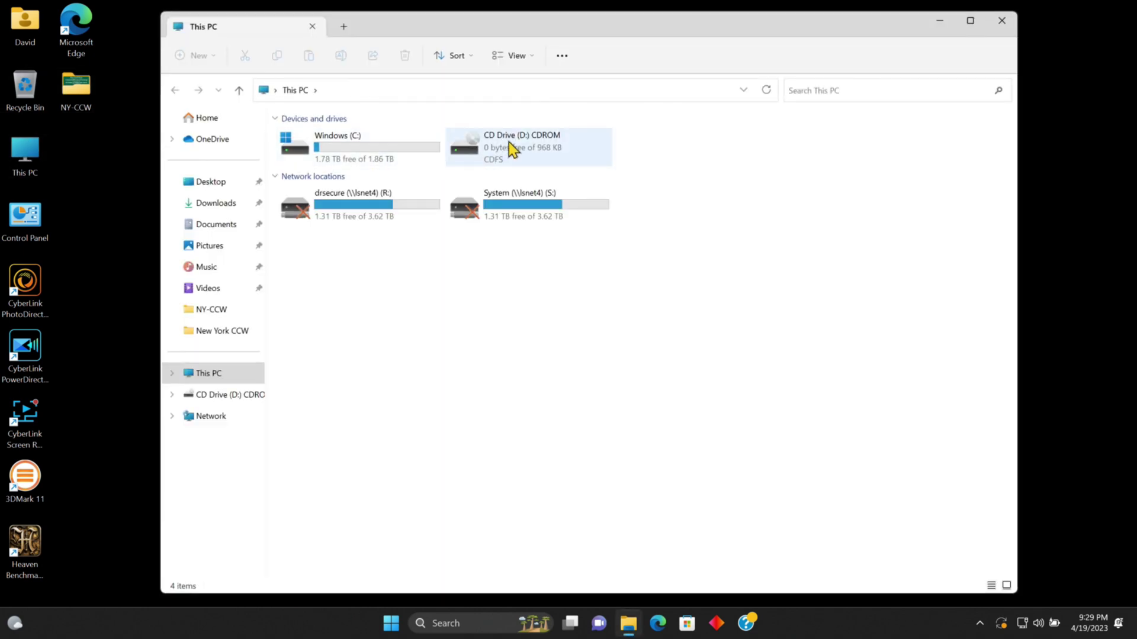
double_click(511, 140)
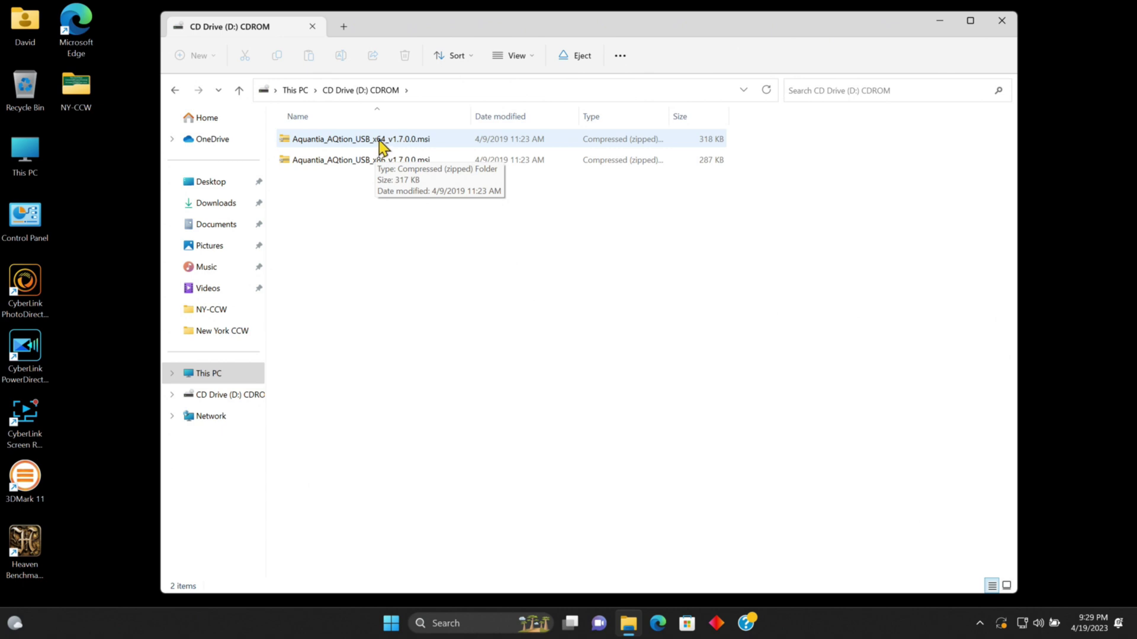
double_click(379, 140)
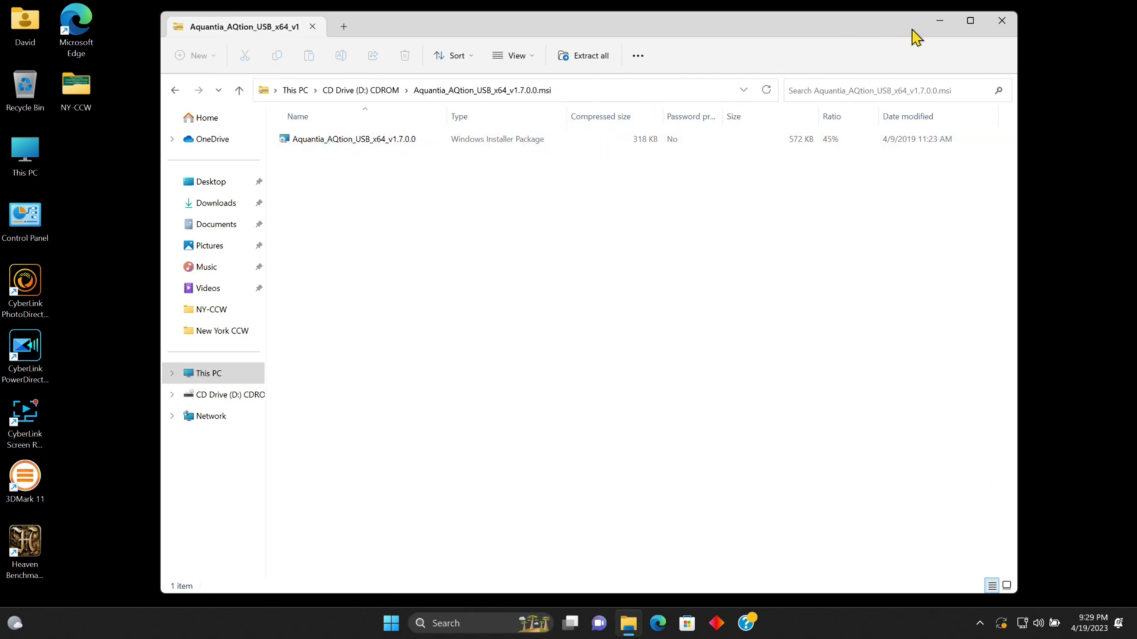
left_click(1005, 25)
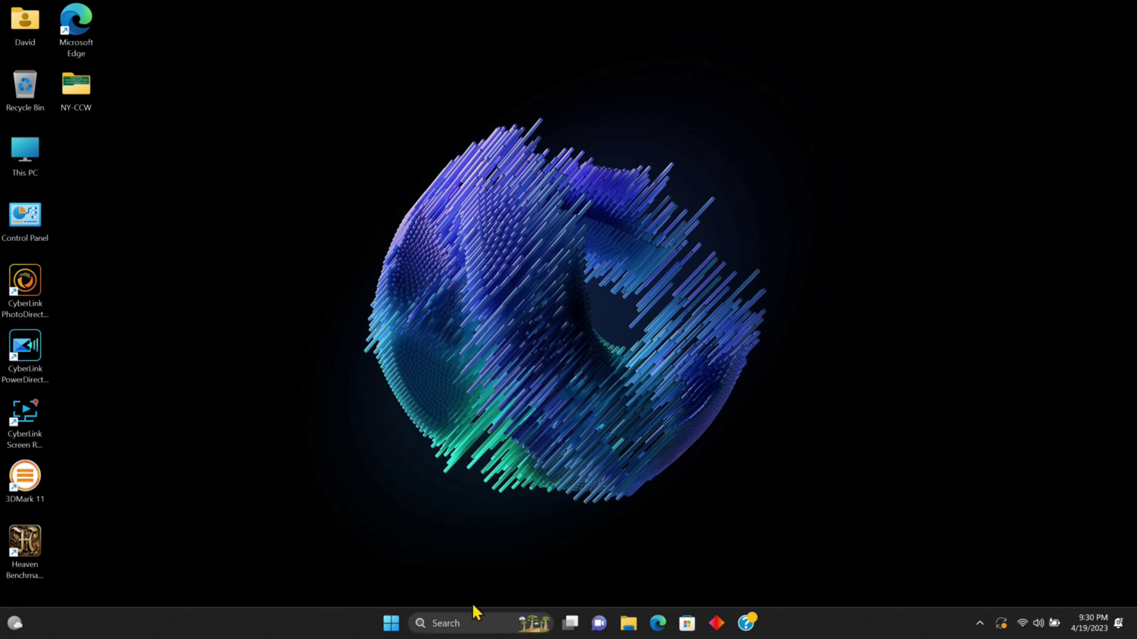
left_click(657, 623)
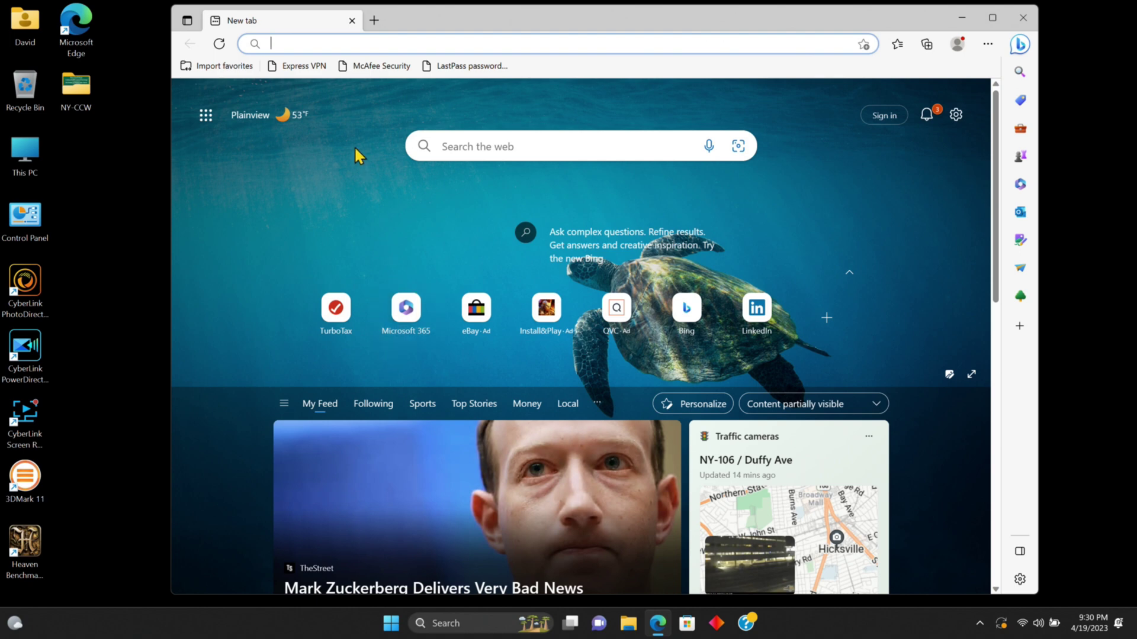
left_click(292, 39)
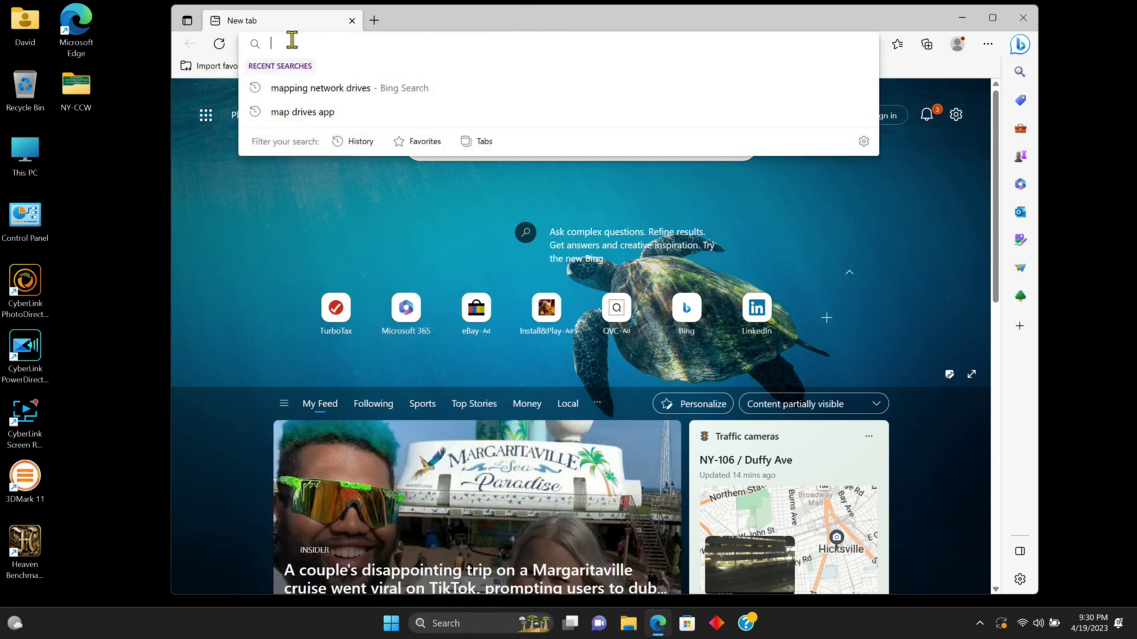
type("www.you")
key("Return")
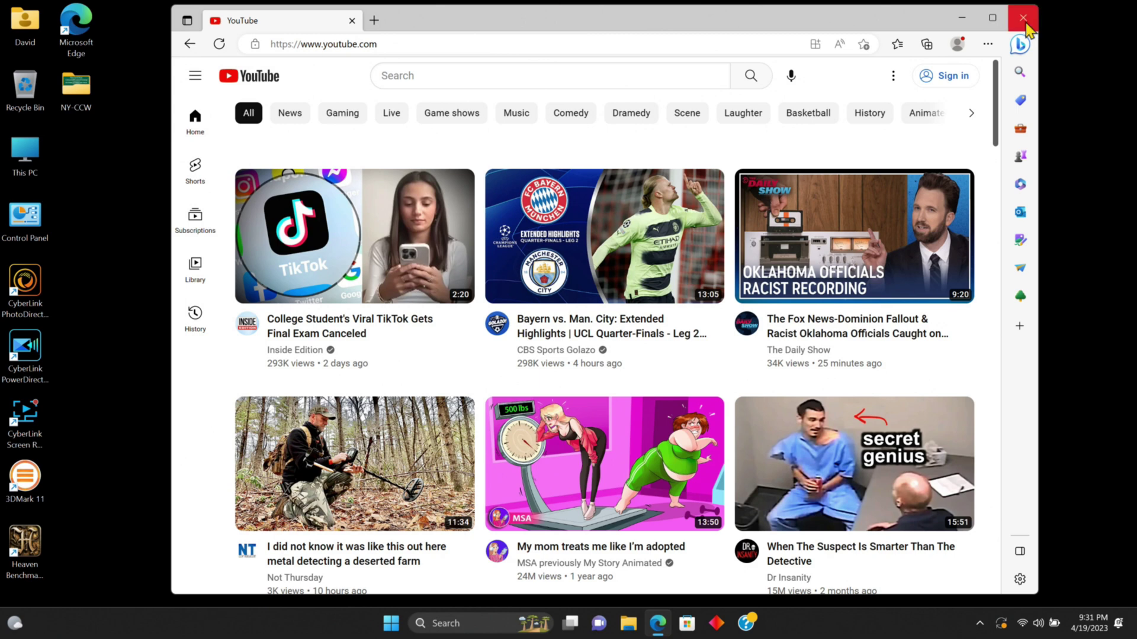
left_click(1022, 17)
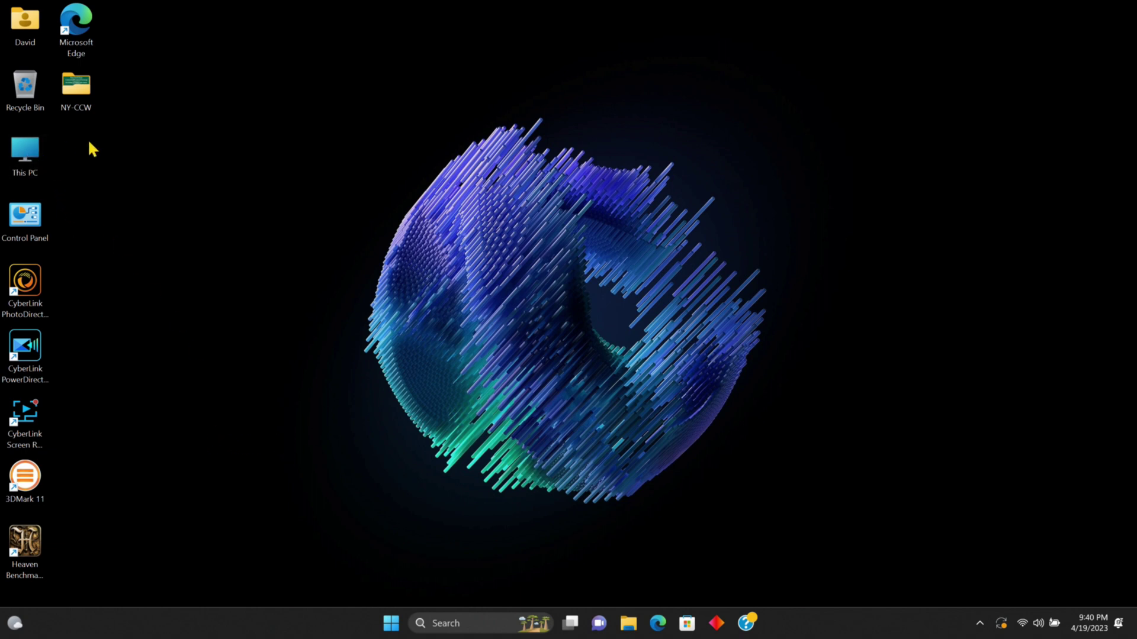
- Browse This PC to the CD drive's x64 driver package folder
double_click(17, 155)
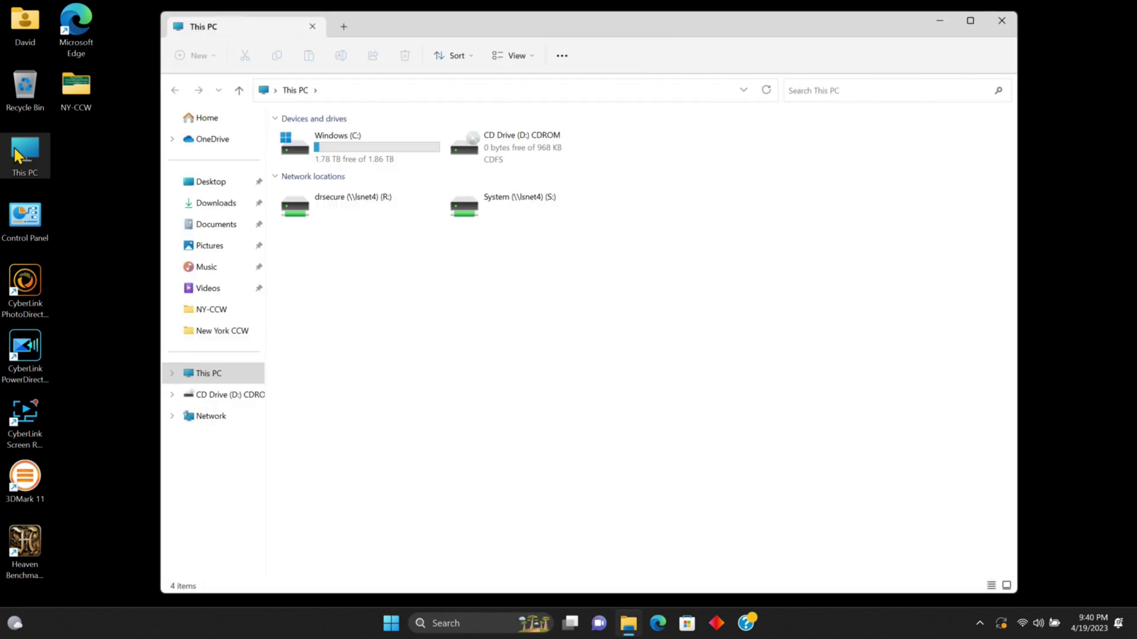
left_click(537, 121)
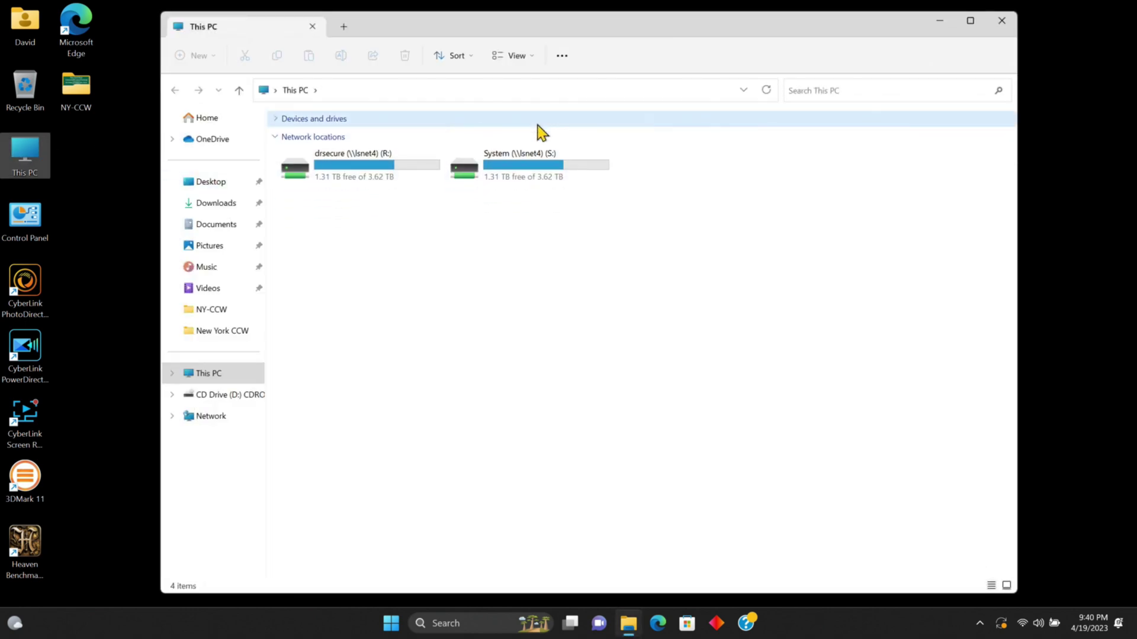
double_click(507, 145)
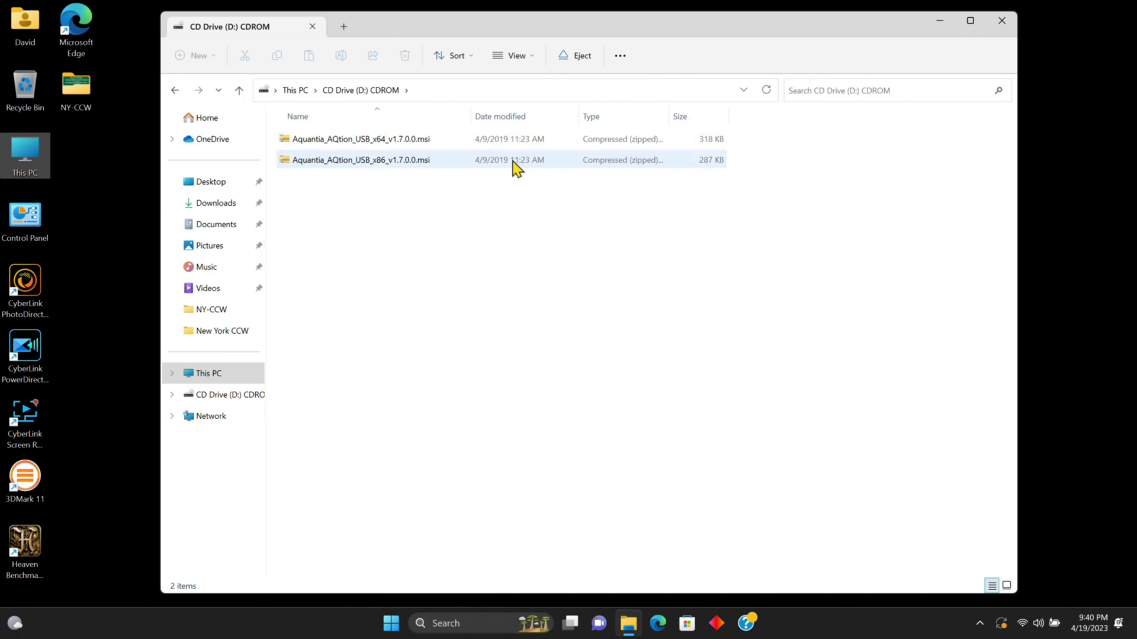
left_click(349, 142)
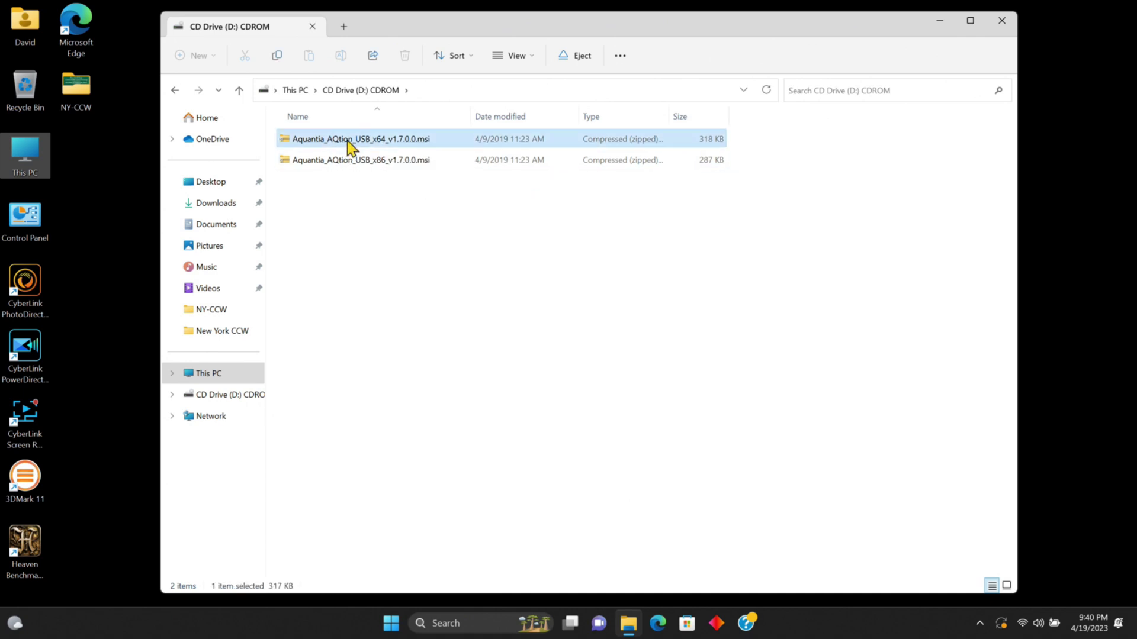
double_click(350, 142)
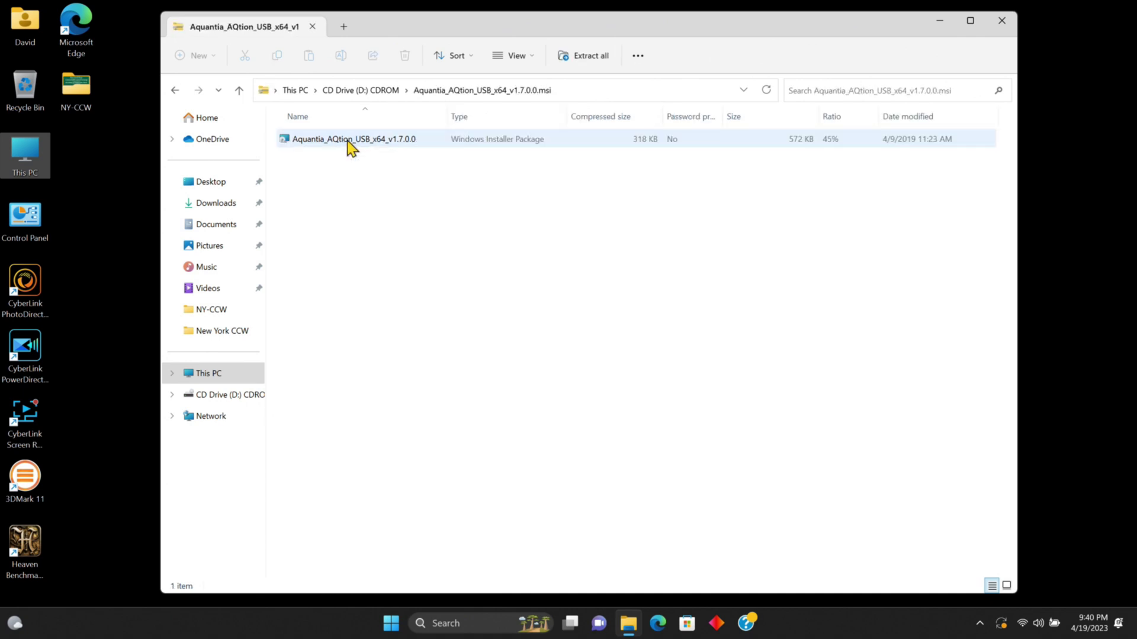
- Install the Aquantia AQtion x64 driver, accepting the licence and authorizing with the admin password
double_click(350, 142)
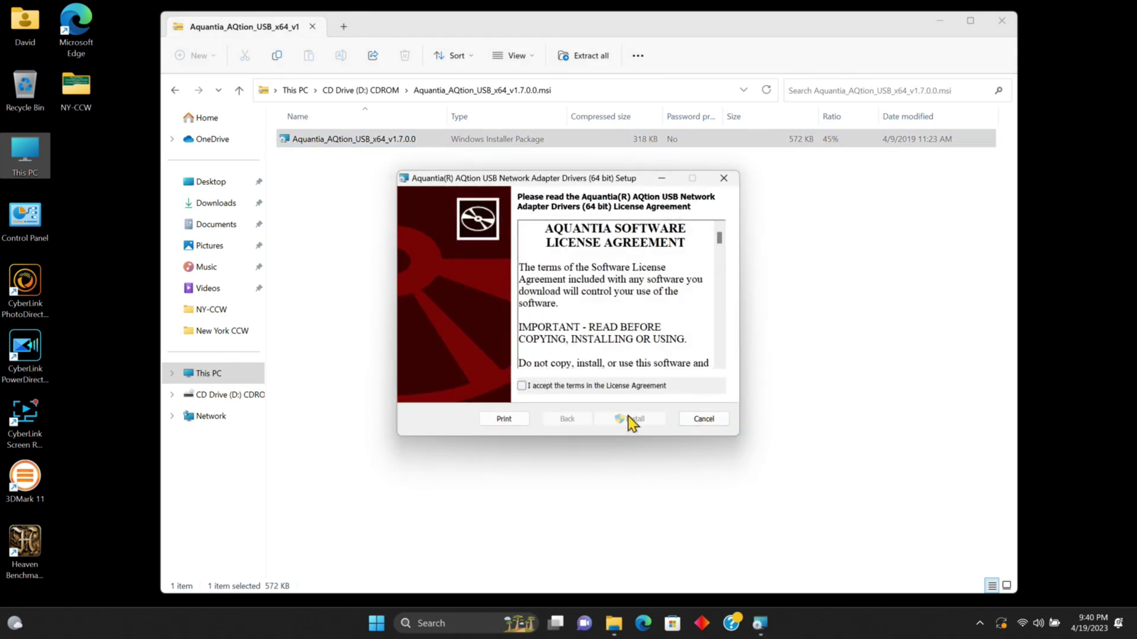
left_click(522, 386)
left_click(651, 422)
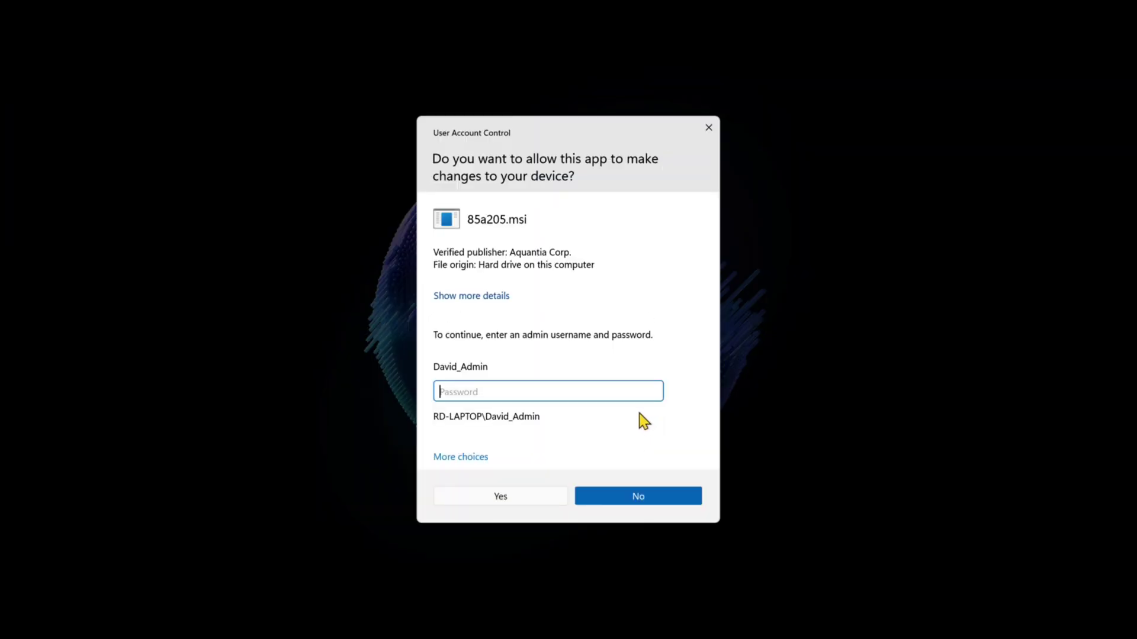
type("********")
key("Return")
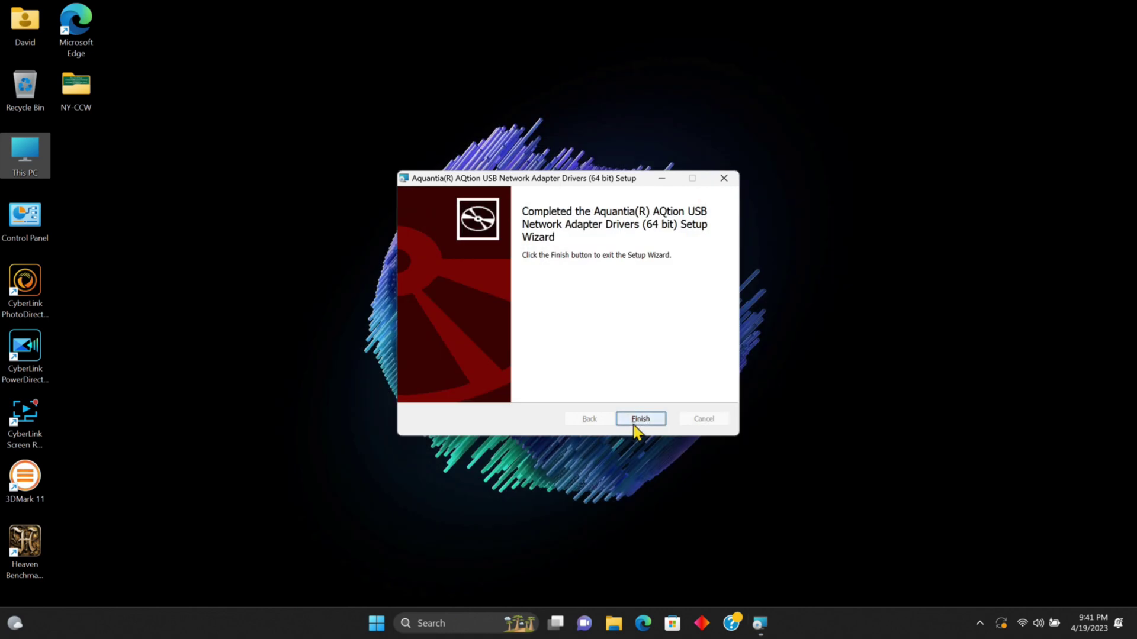
left_click(640, 419)
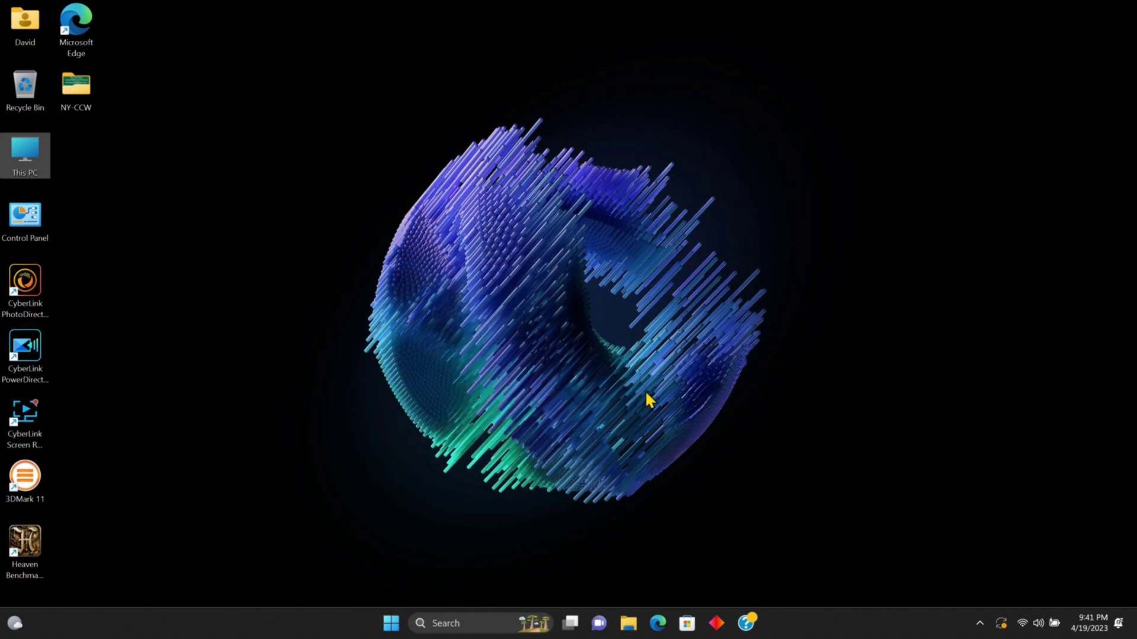
left_click(1002, 624)
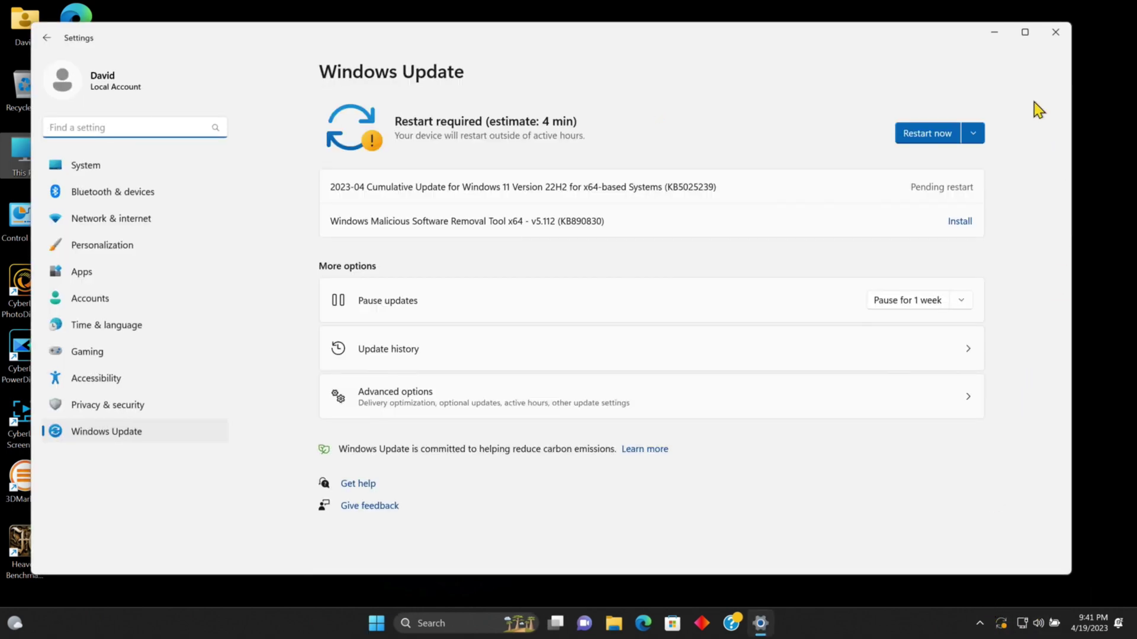
left_click(1055, 33)
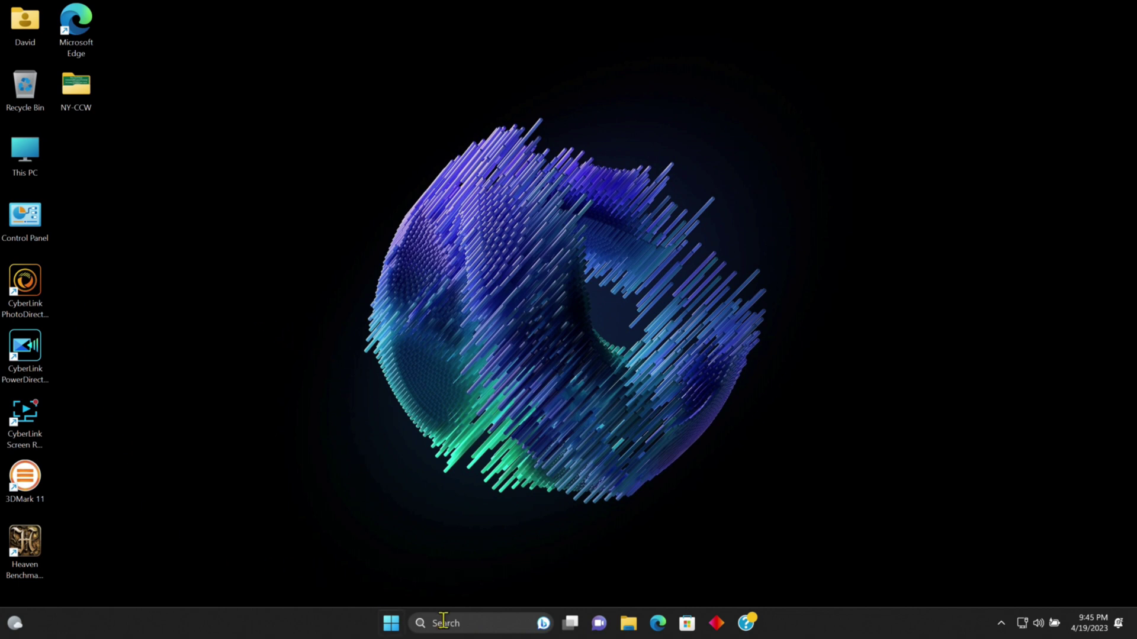
- Open Command Prompt and change into the c:\iperf folder
key("super")
key("super")
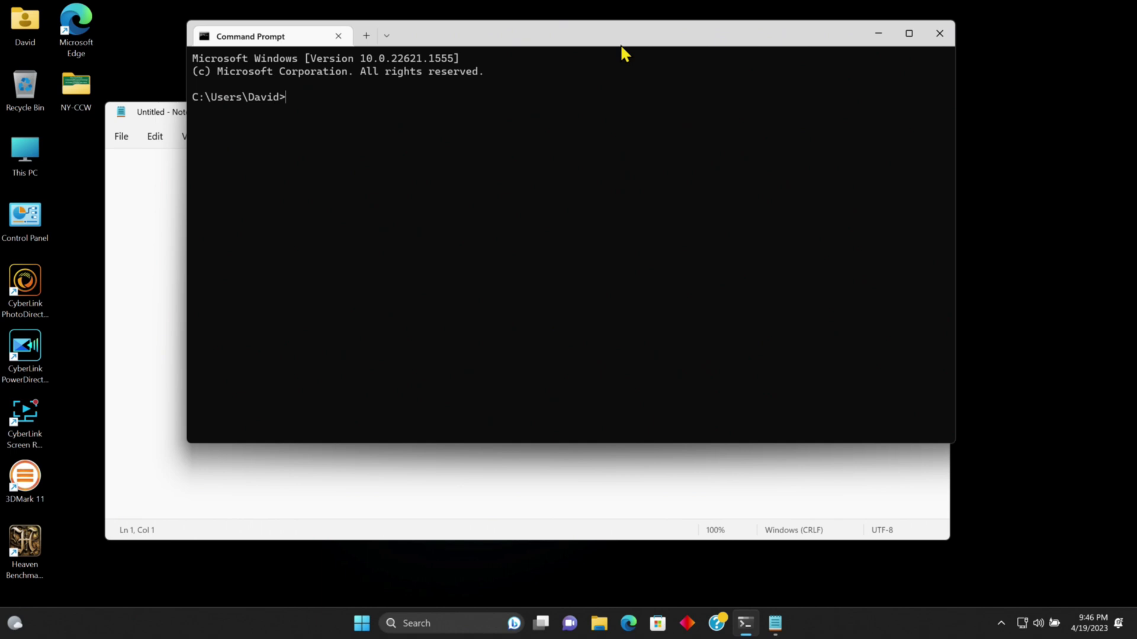
type("cd c:\\")
key("Return")
type("cd iperf")
key("Return")
- Run iperf3 -c 172.16.1.205 three times, now reaching about 3.54 Gbits/sec
type("iperf3 -c 172.16.1.")
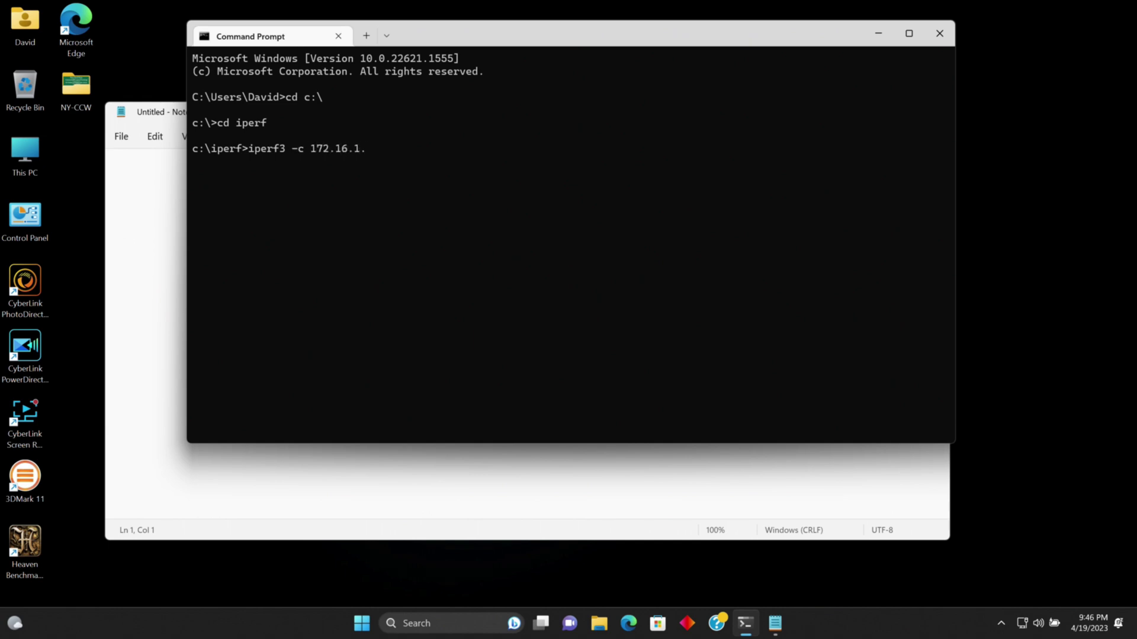
type("205")
key("Return")
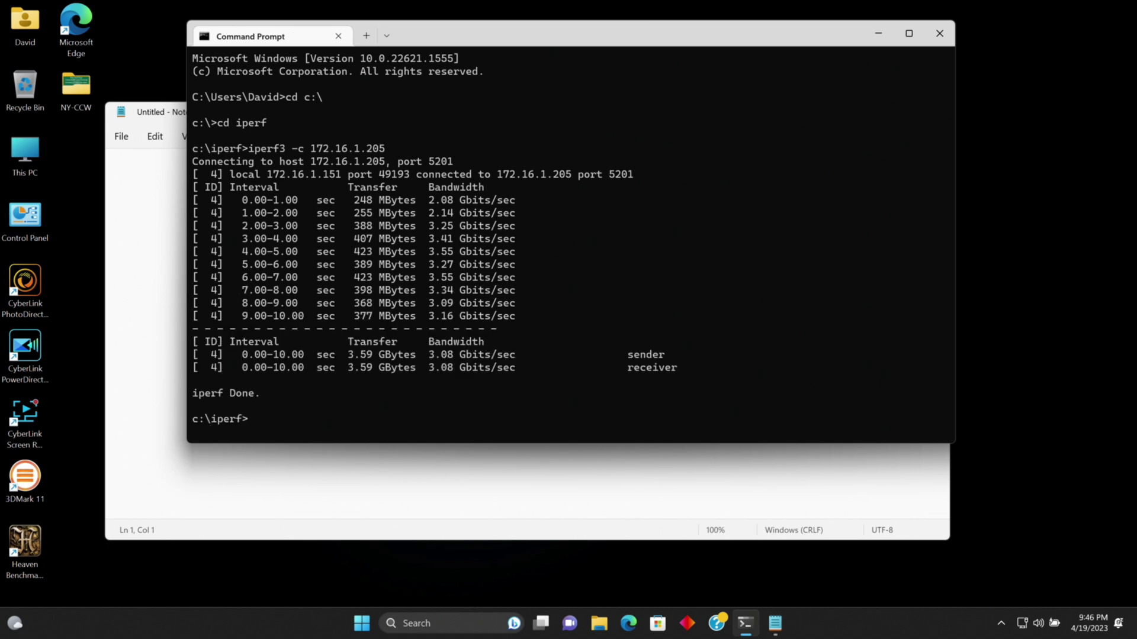
key("Up")
key("Return")
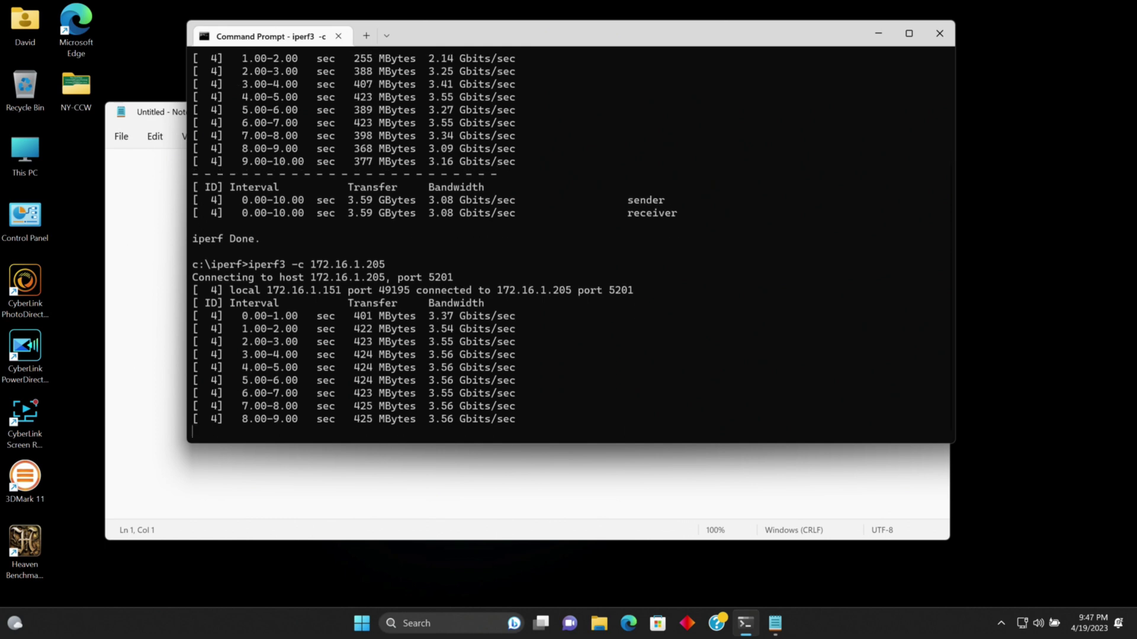
key("Up")
key("Return")
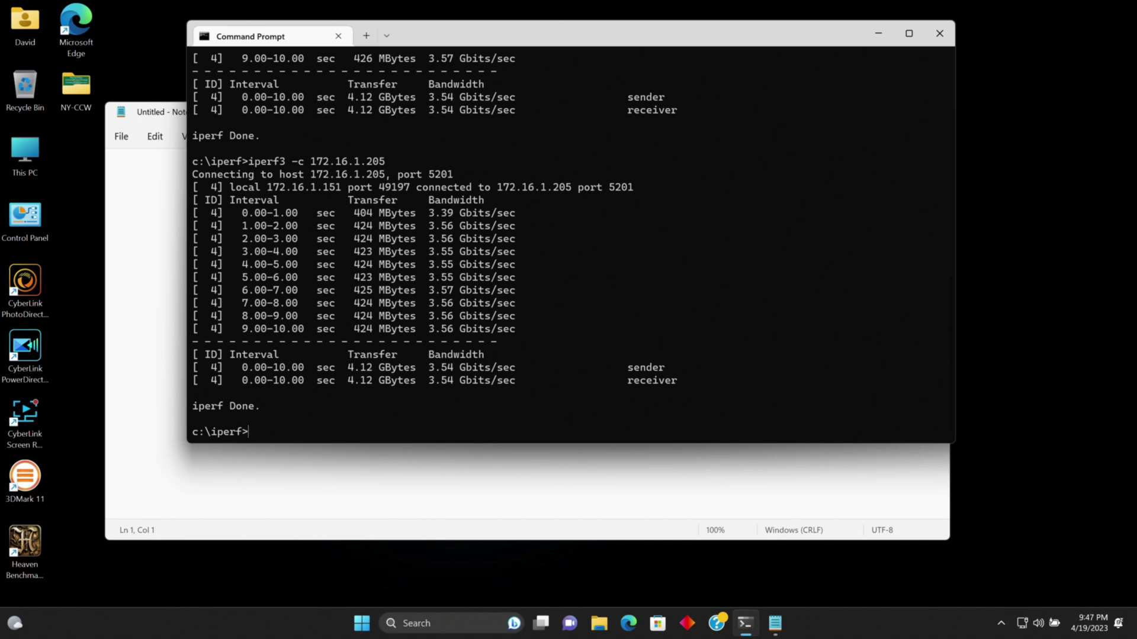
- Close the Command Prompt and Notepad windows
left_click(939, 33)
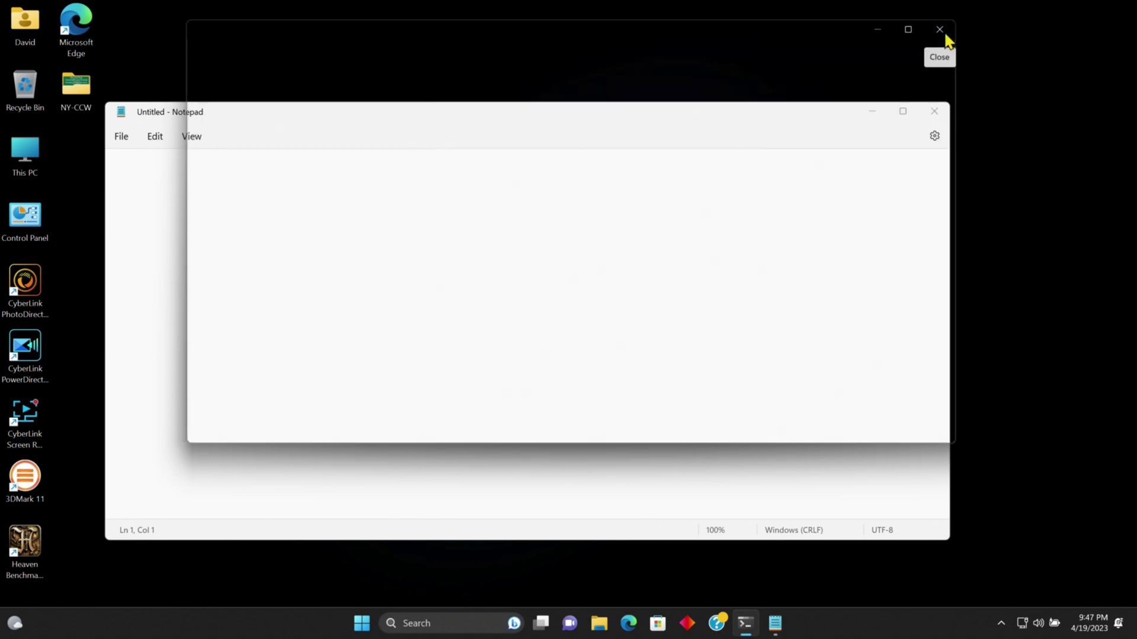
left_click(938, 112)
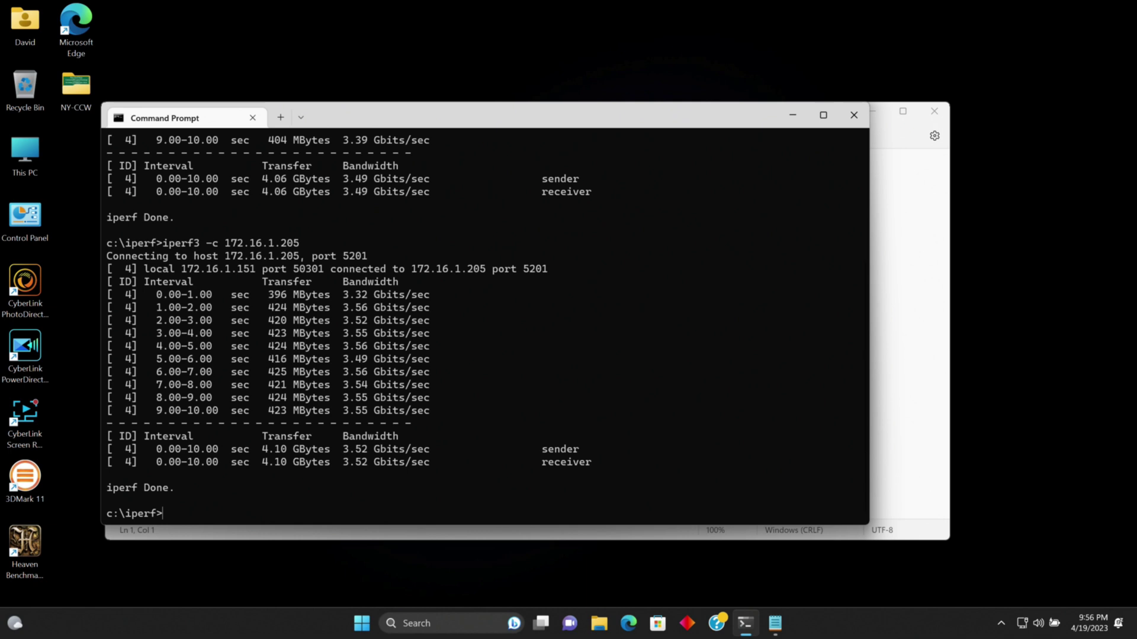